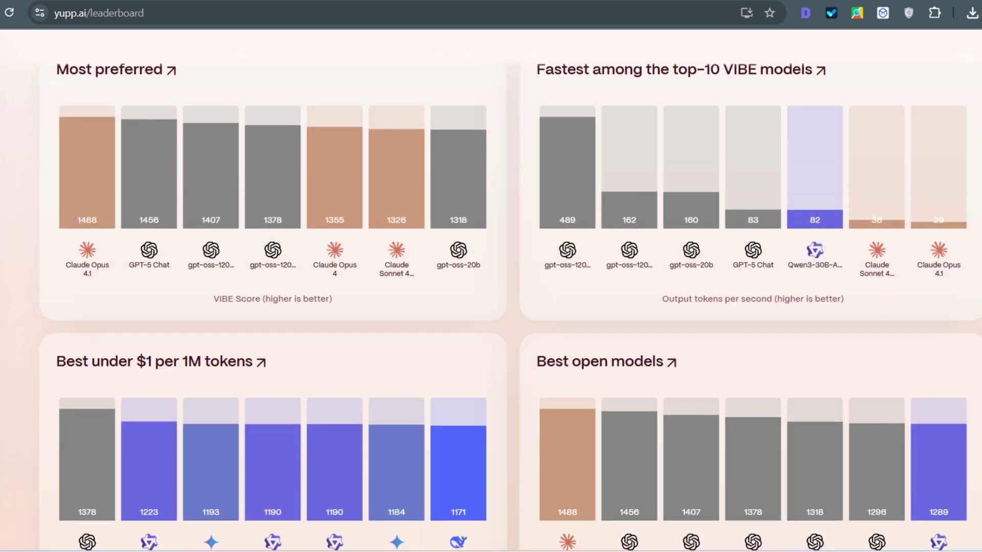
Scroll through GPT-5 Chat's YouTube Short script reply, starting at its Opening 0:00–0:05 Hook.
scroll(491, 286, "down", 8)
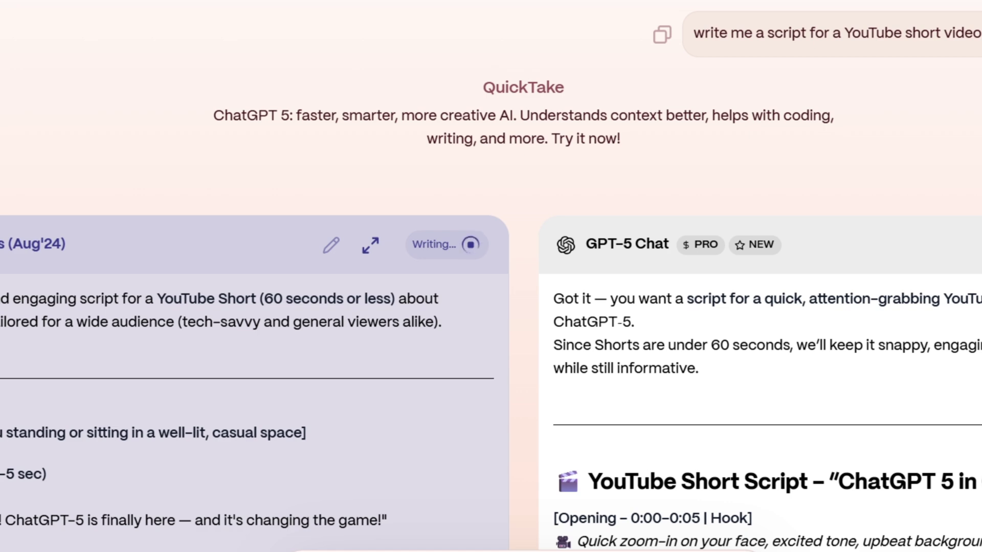
Scroll to the end of the GPT-5 Chat and Qwen Plus script answers.
scroll(491, 277, "down", 5)
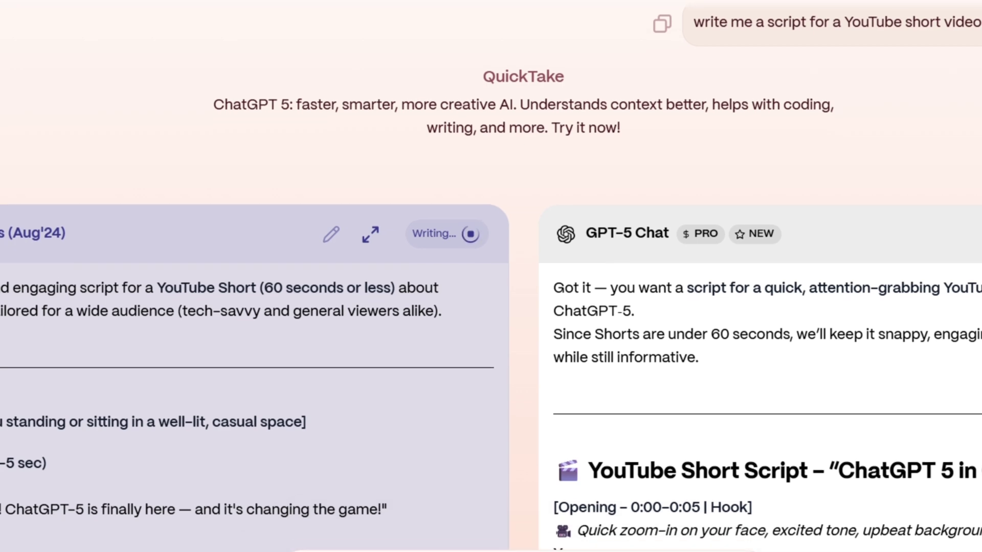
scroll(491, 276, "down", 10)
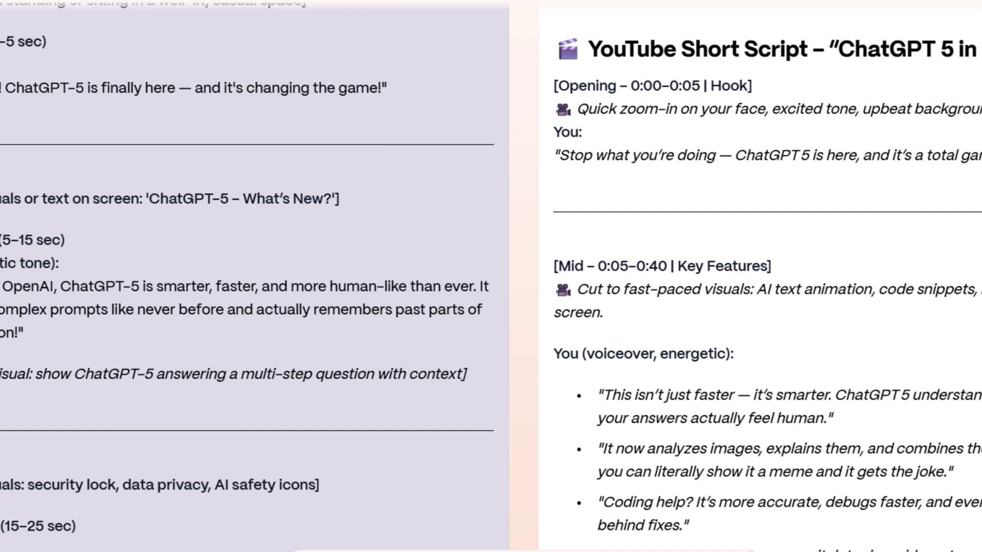
scroll(491, 276, "down", 6)
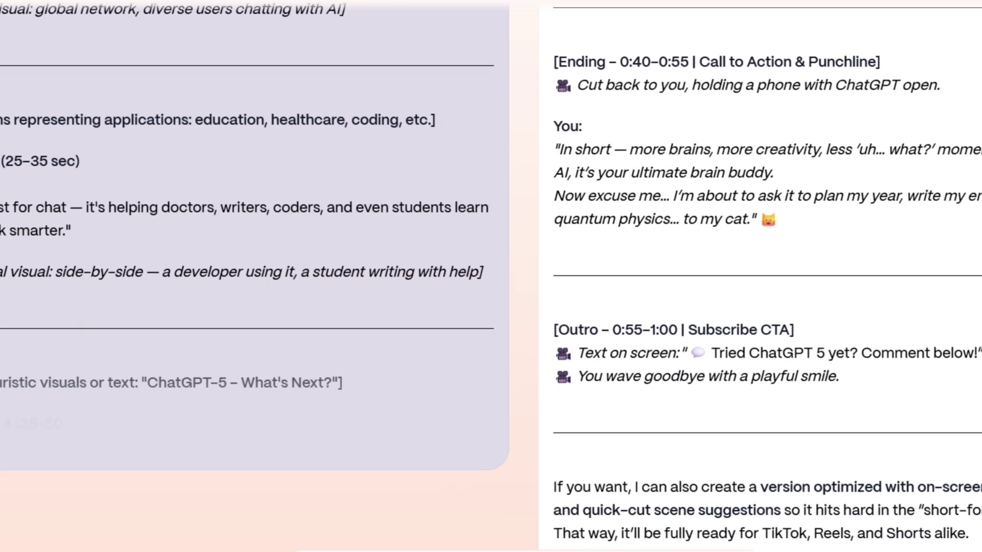
scroll(491, 276, "down", 2)
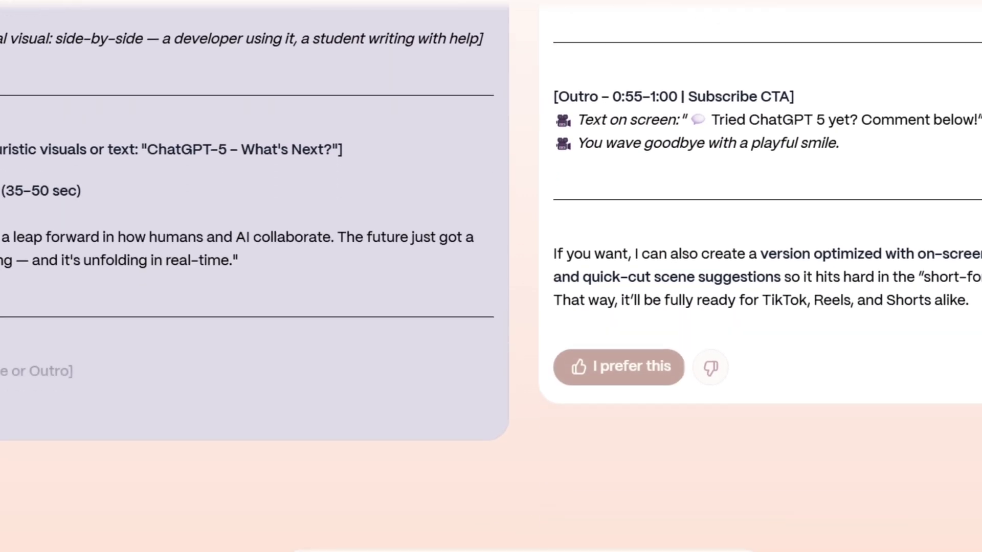
scroll(491, 277, "down", 2)
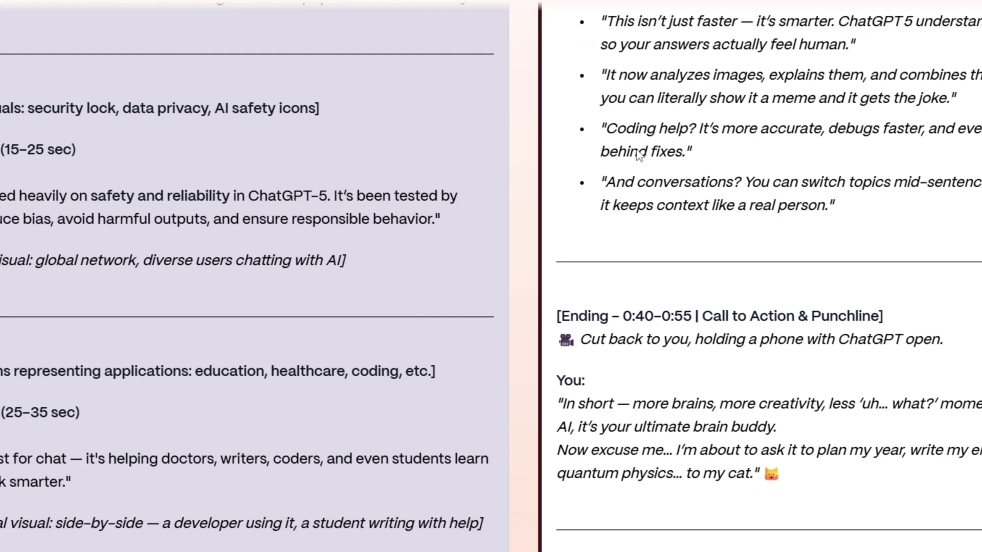
scroll(639, 158, "down", 15)
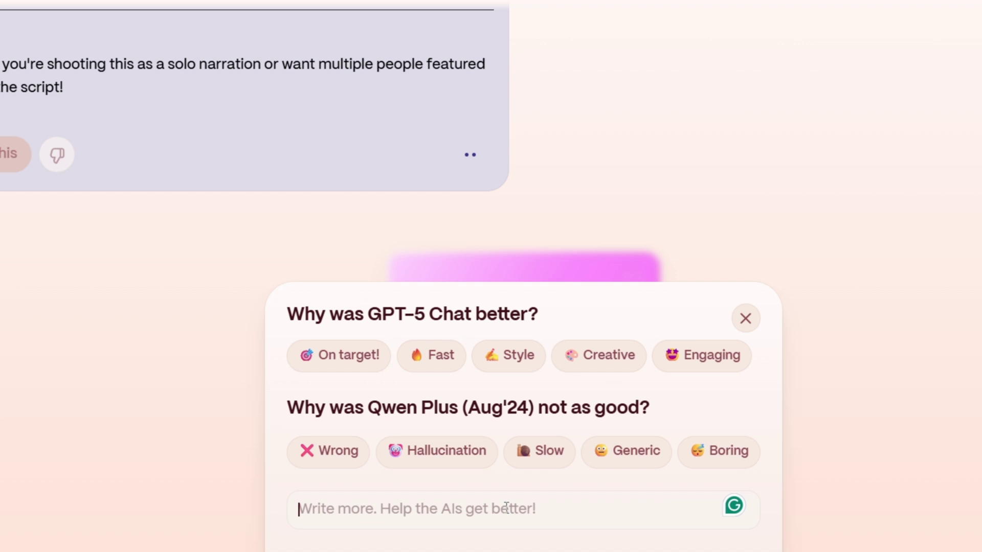
Tag GPT-5 Chat on target and Qwen Plus generic, submit 'better answer', and scratch out 207 credits.
left_click(366, 359)
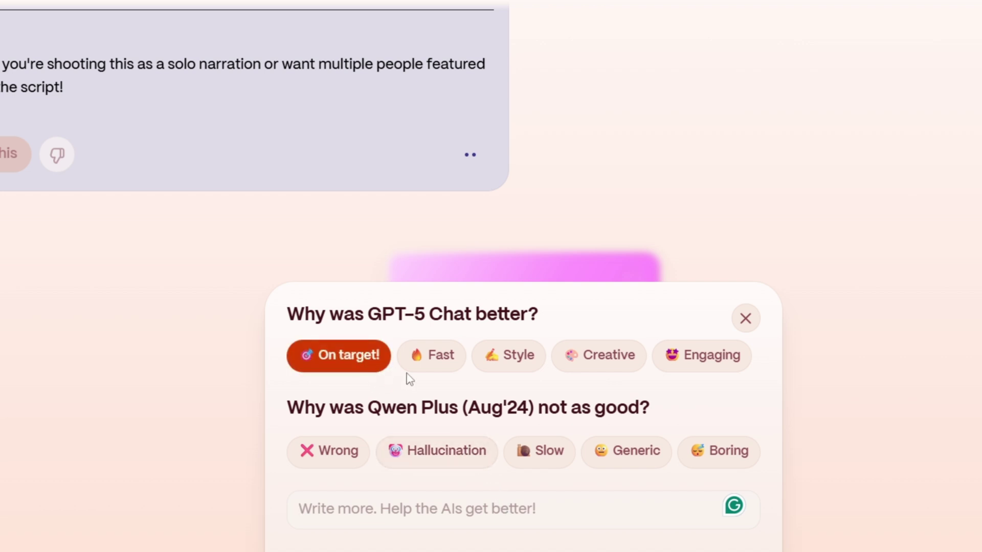
left_click(654, 465)
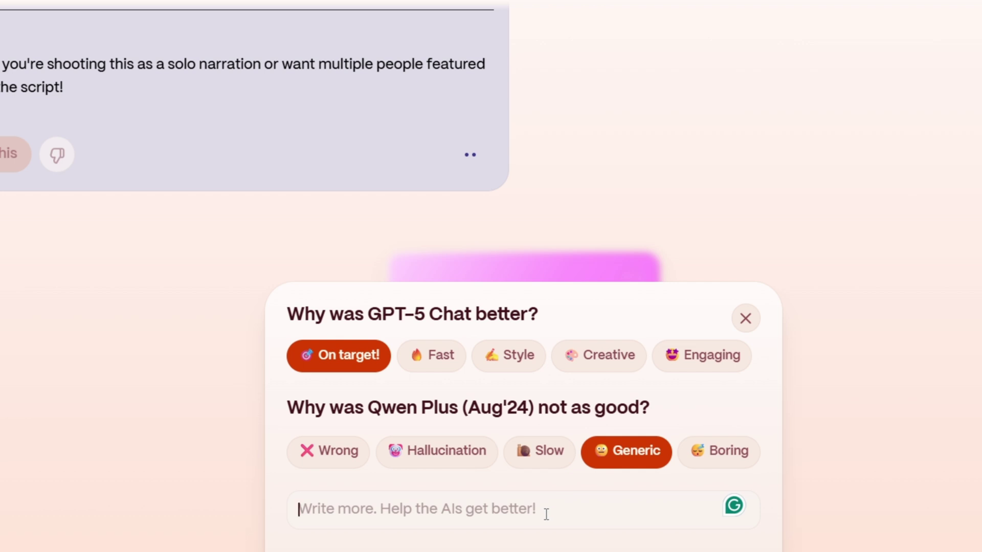
type("better answer")
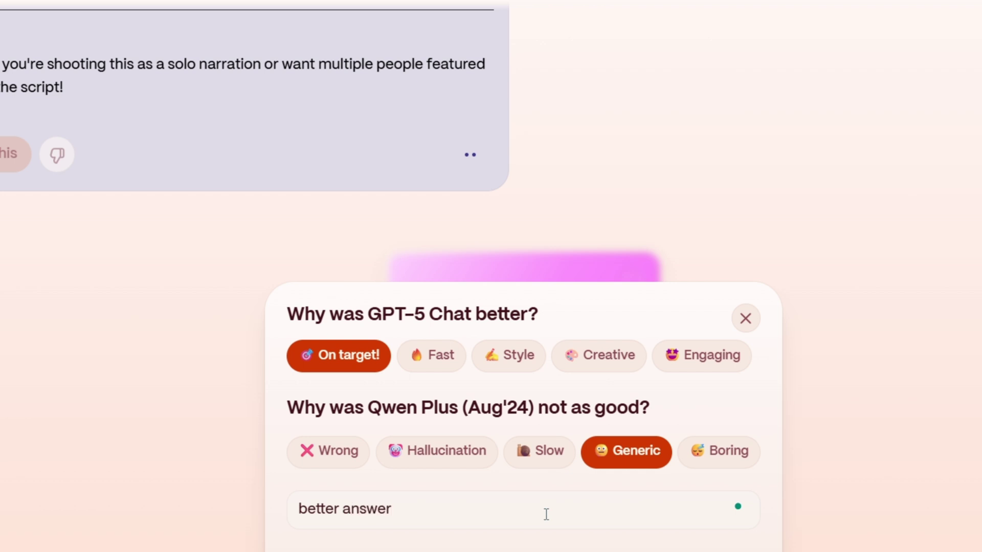
key("Return")
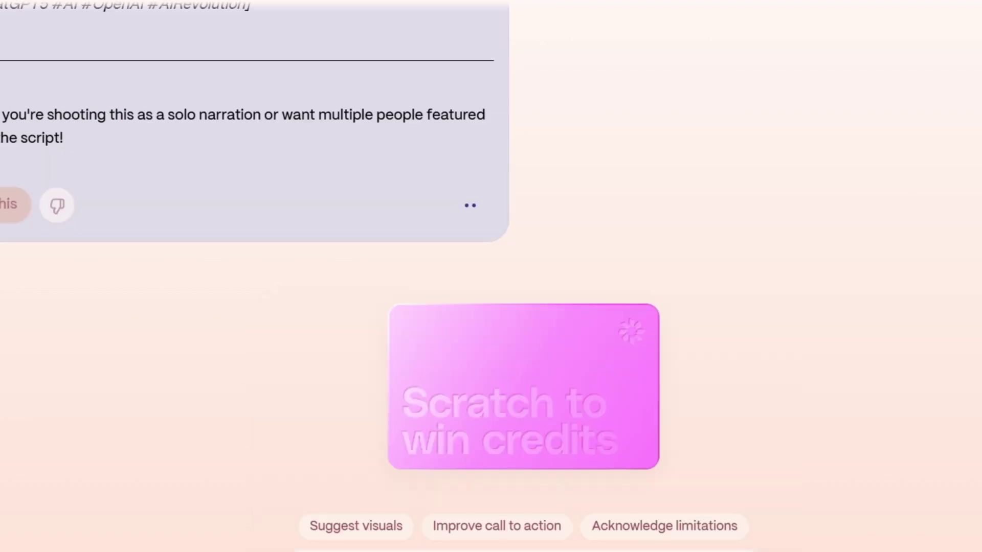
mouse_move(501, 418)
left_mouse_down()
mouse_move(400, 375)
mouse_move(497, 431)
left_mouse_up()
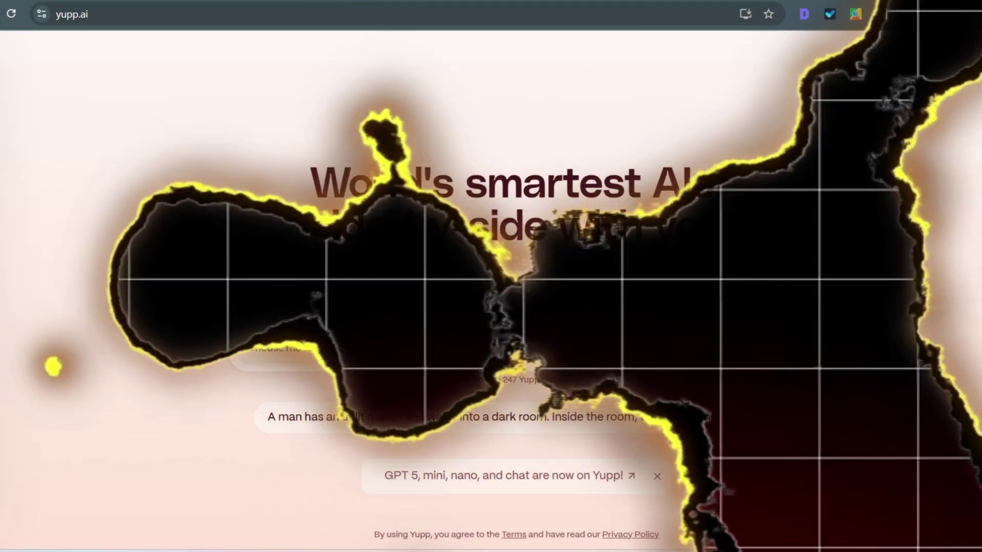
Send 'build me a web application for taxi sharing service', scroll both answers, then leave via the sidebar.
type("tion for taxi sharing service")
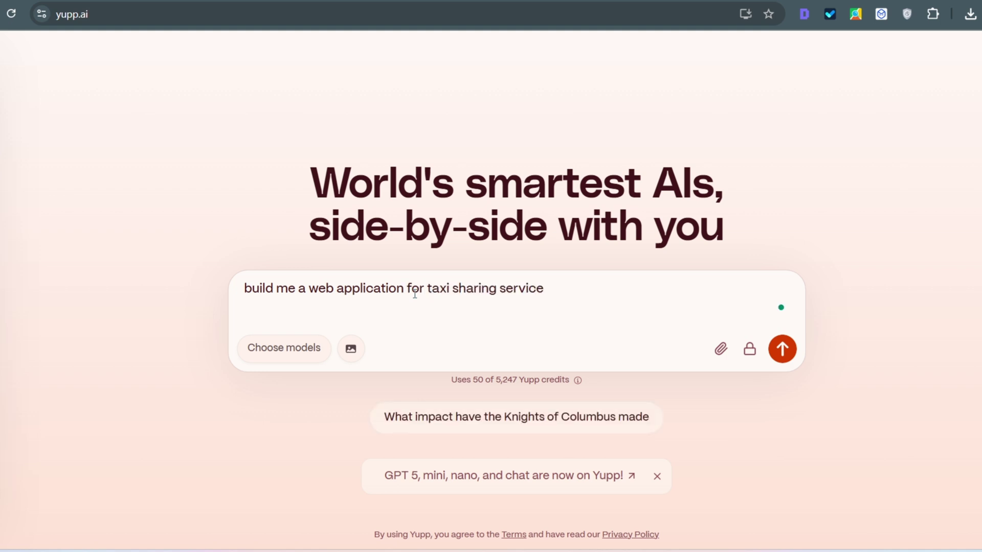
key("Return")
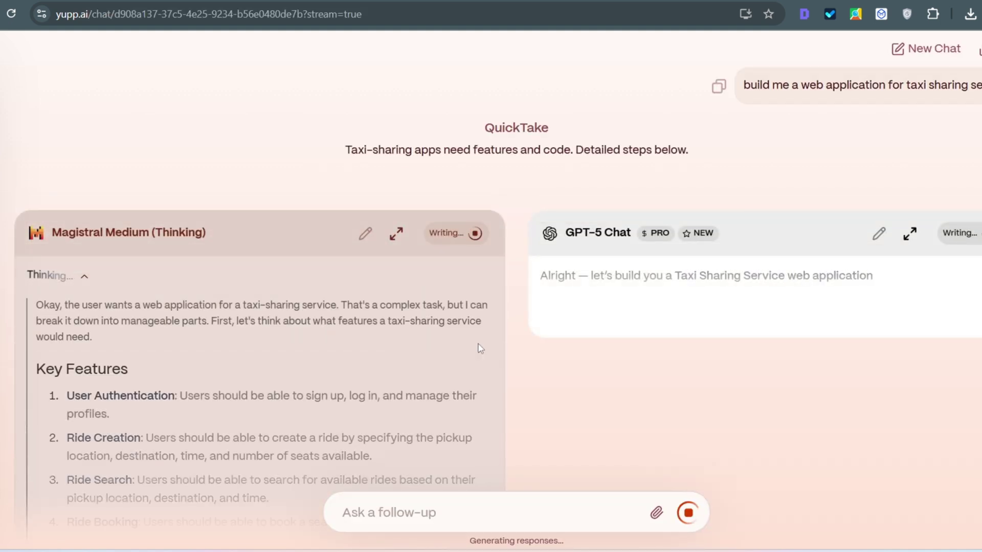
scroll(491, 337, "down", 7)
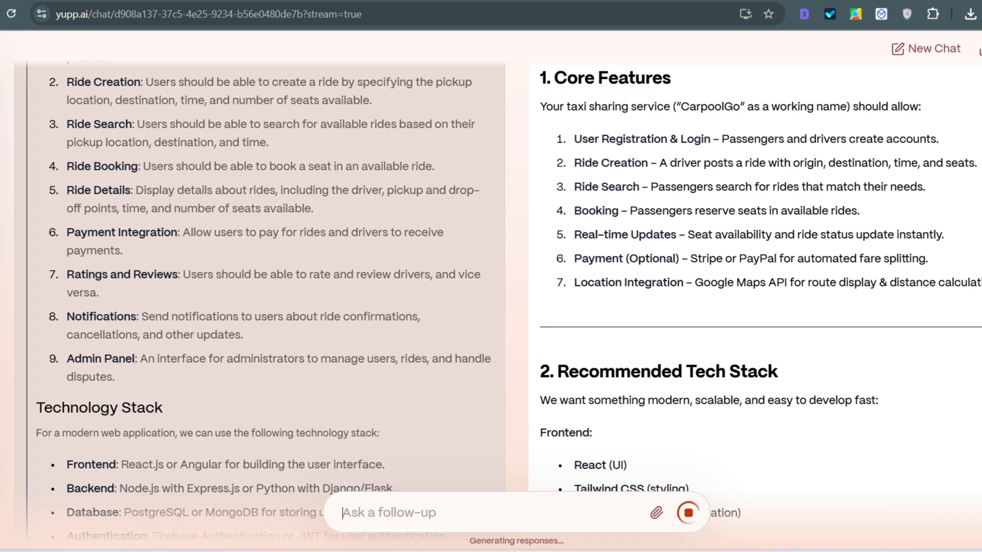
scroll(491, 302, "down", 15)
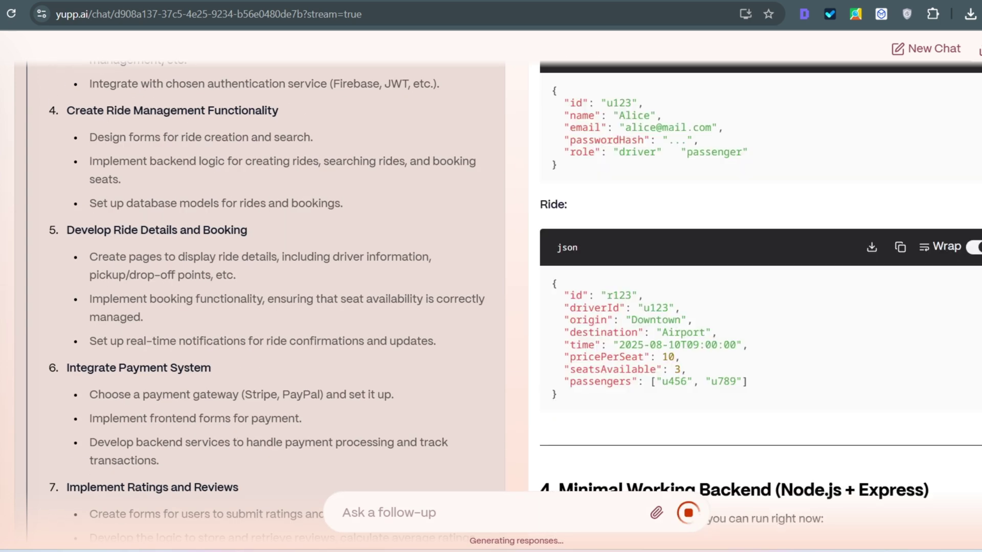
scroll(491, 301, "down", 14)
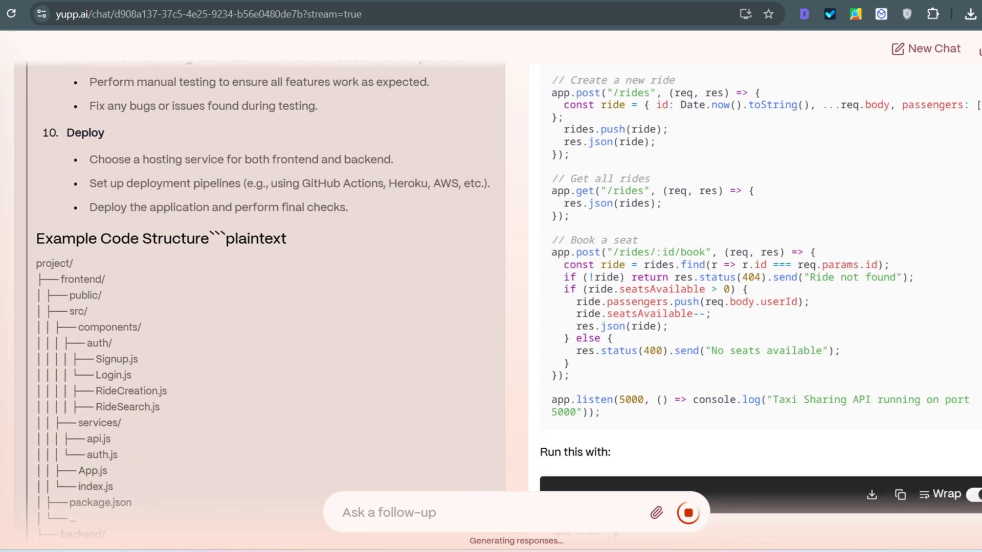
scroll(491, 302, "down", 20)
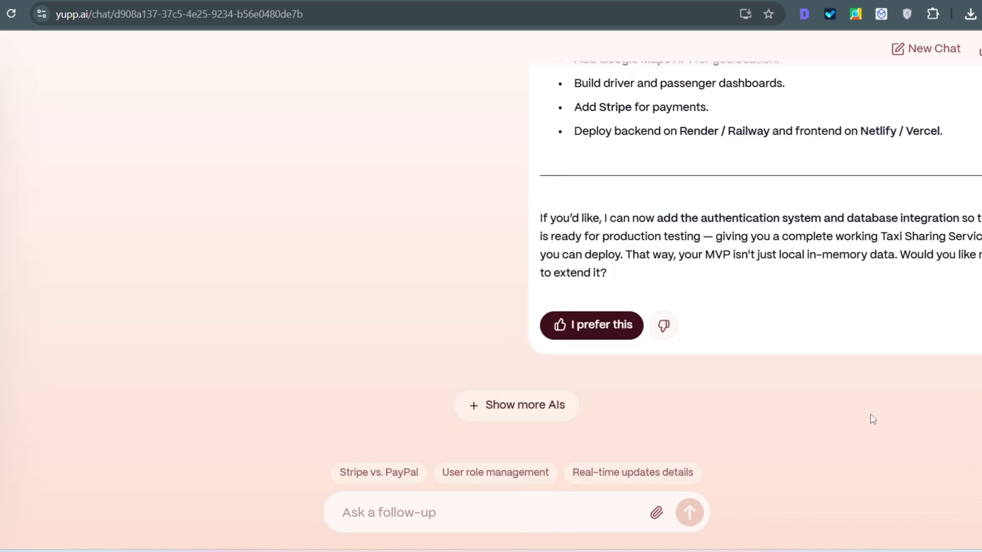
scroll(198, 248, "up", 20)
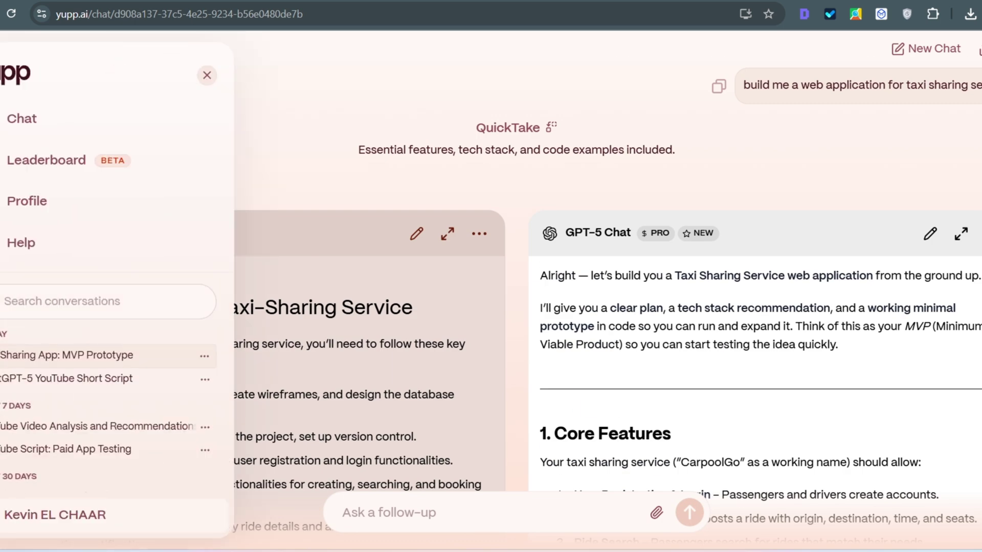
left_click(27, 123)
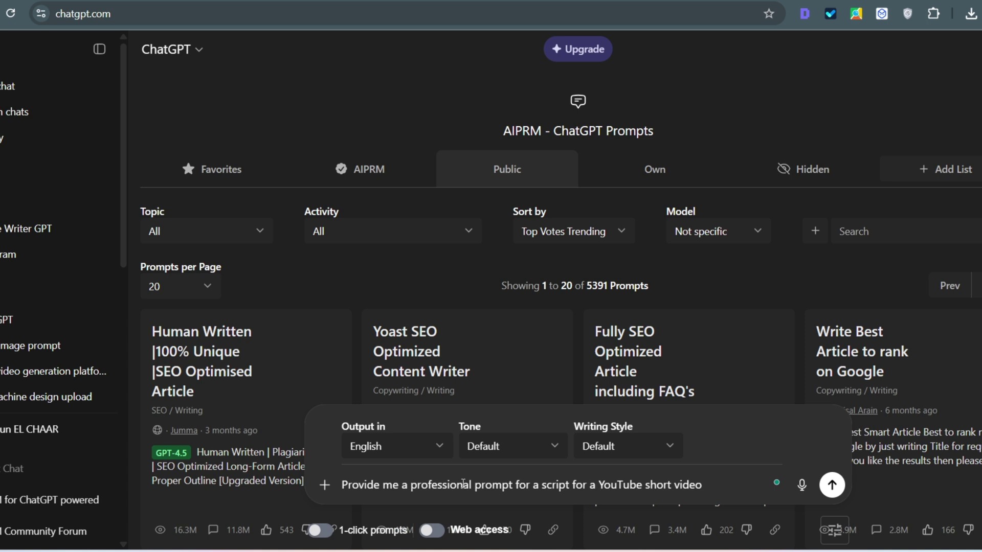
Ask ChatGPT for a professional YouTube Shorts script prompt about making money online from testing apps.
type("king money online from testing apploications")
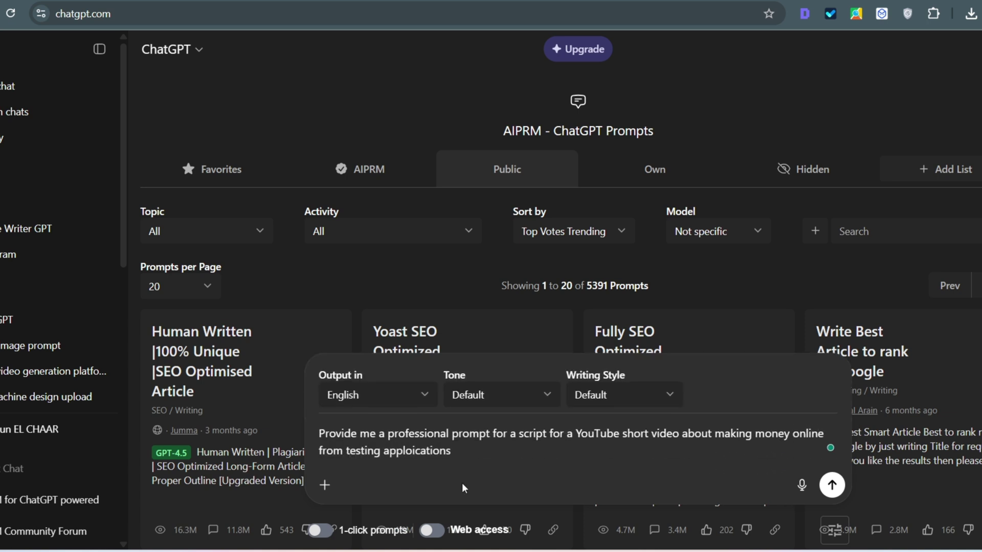
key("Return")
left_click(548, 410)
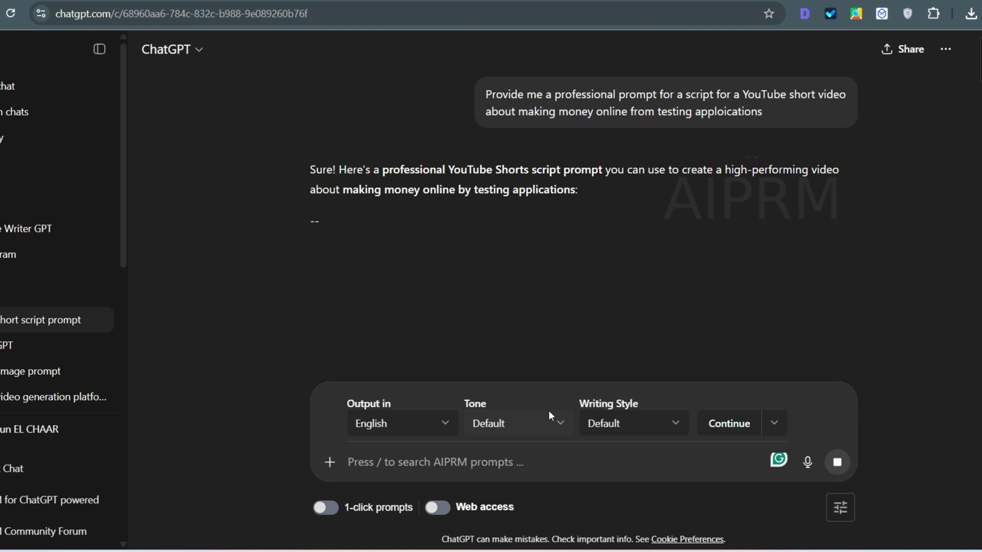
Copy ChatGPT's quoted script prompt, ready to paste into Yupp's prompt box.
scroll(514, 277, "down", 2)
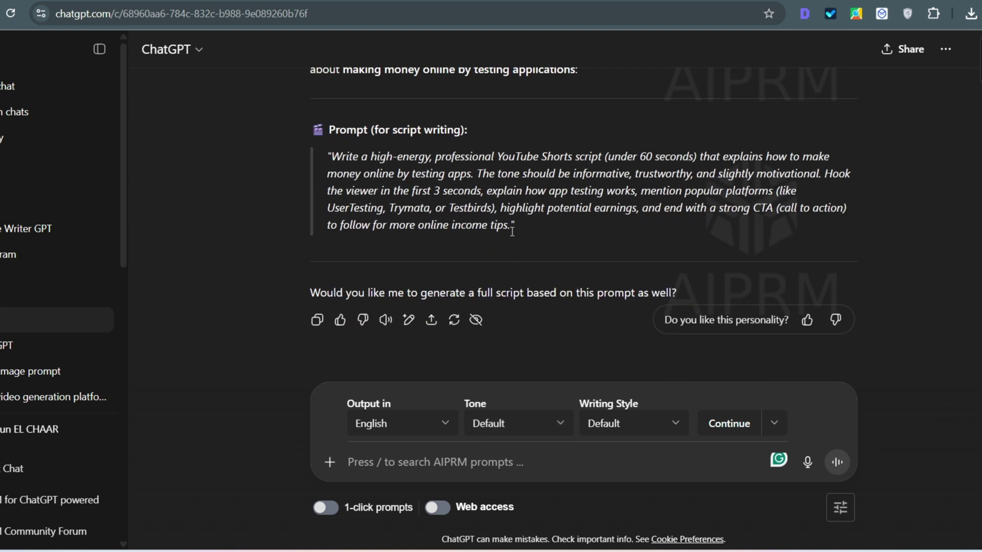
left_click_drag(512, 226, 327, 155)
right_click(367, 163)
left_click(404, 173)
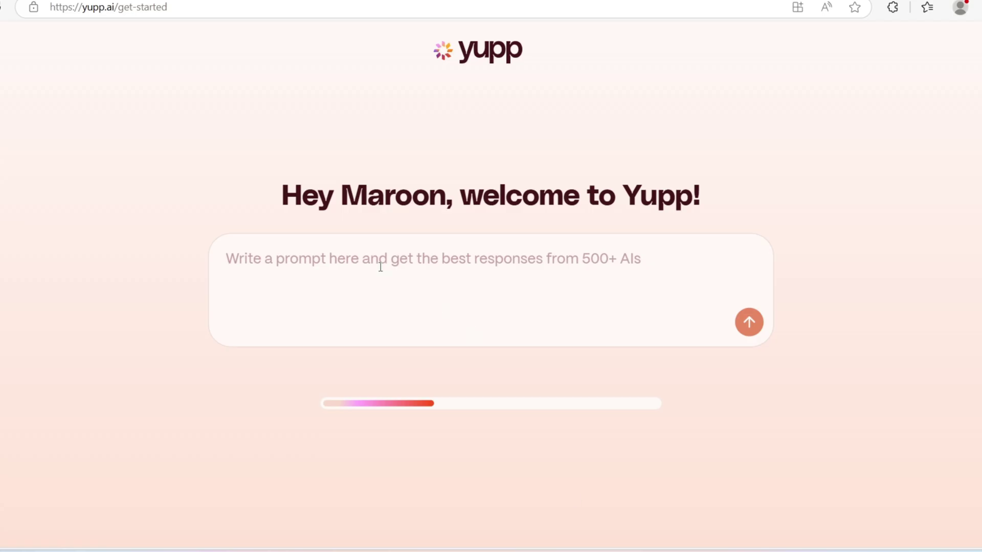
right_click(381, 267)
Send the testing-apps script prompt to two AIs, prefer Gemini 2.5 Flash, and tag it On target!
left_click(421, 397)
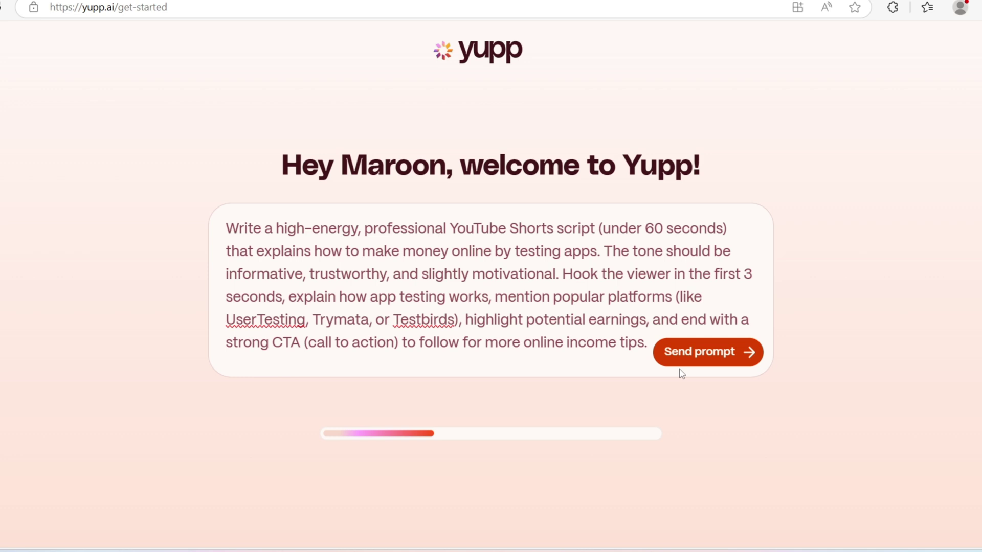
left_click(709, 361)
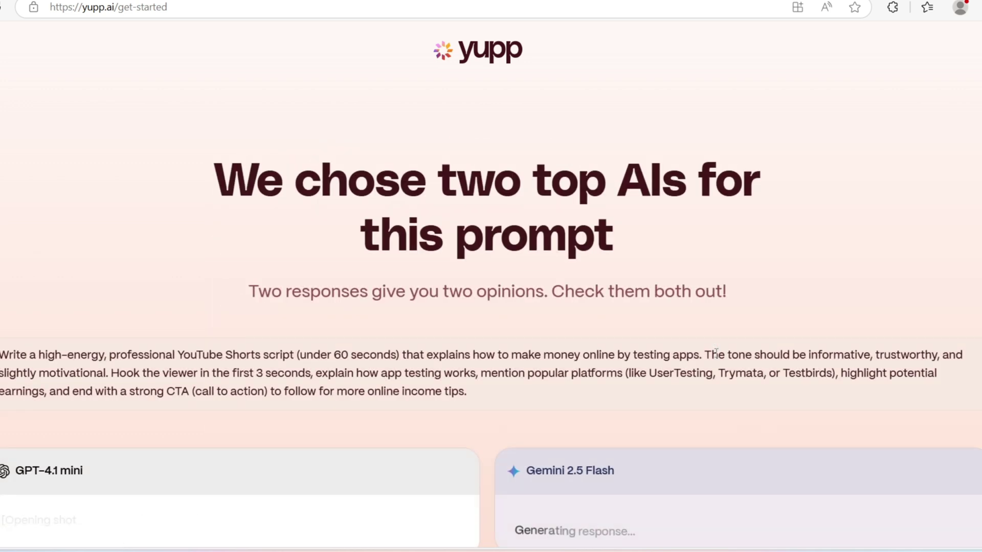
scroll(491, 307, "down", 8)
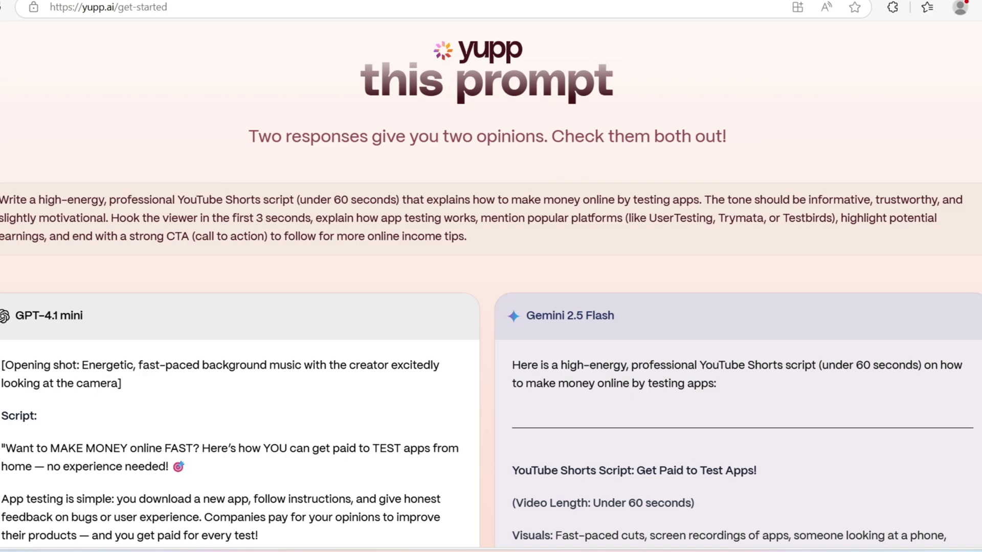
scroll(491, 307, "down", 7)
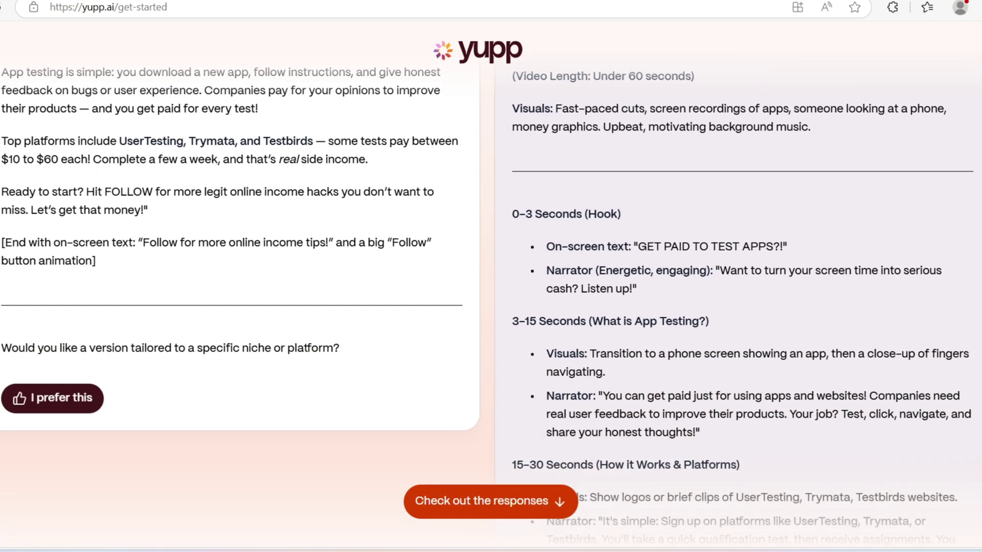
scroll(491, 307, "down", 7)
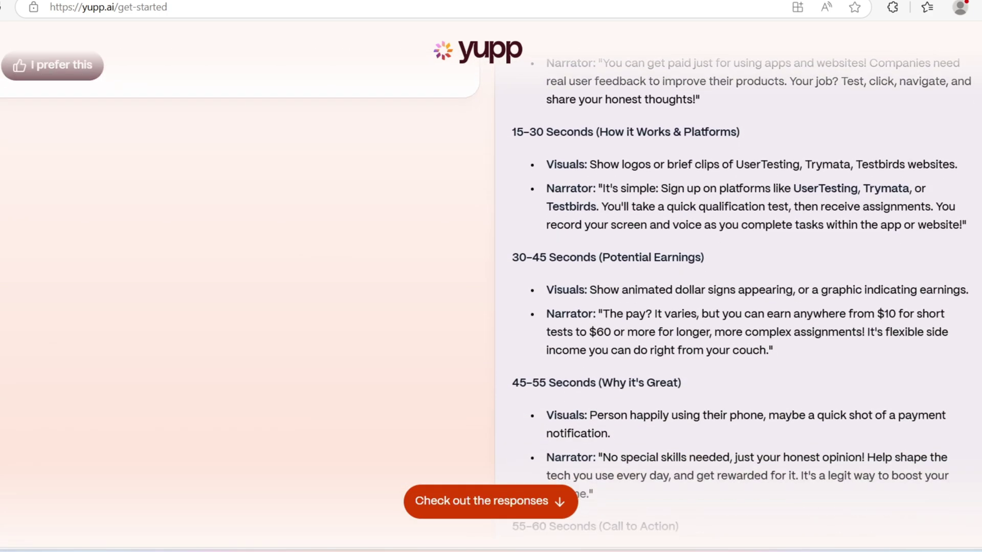
scroll(491, 306, "down", 3)
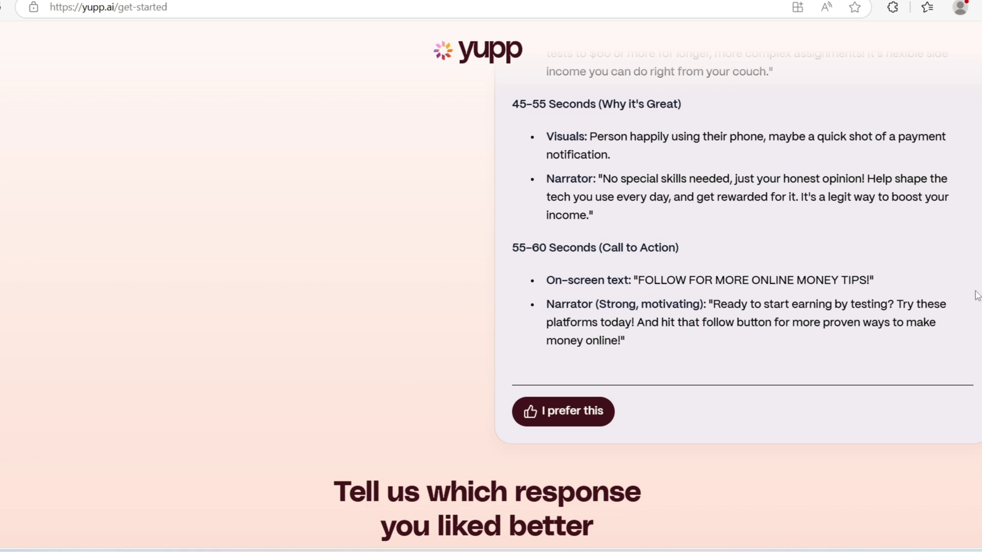
left_click(563, 412)
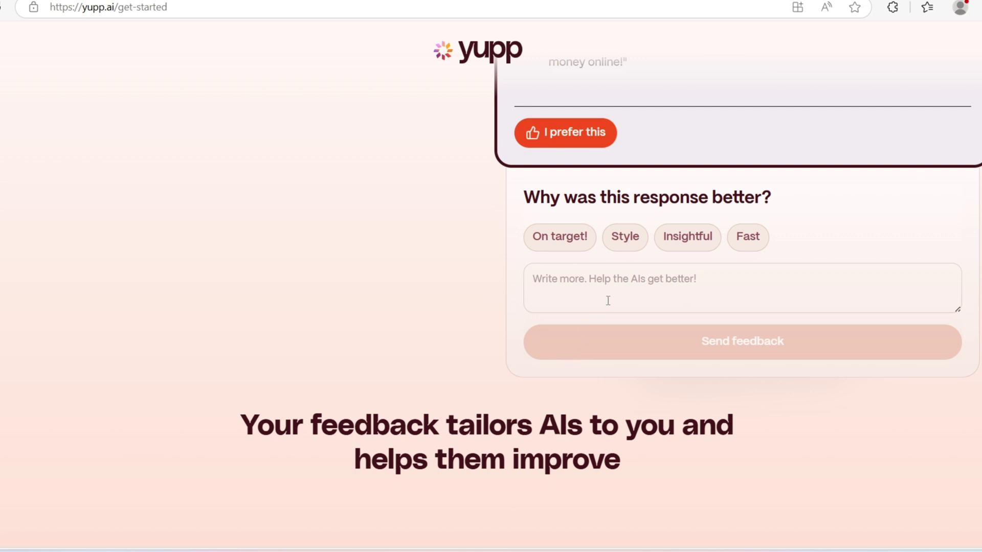
left_click(572, 241)
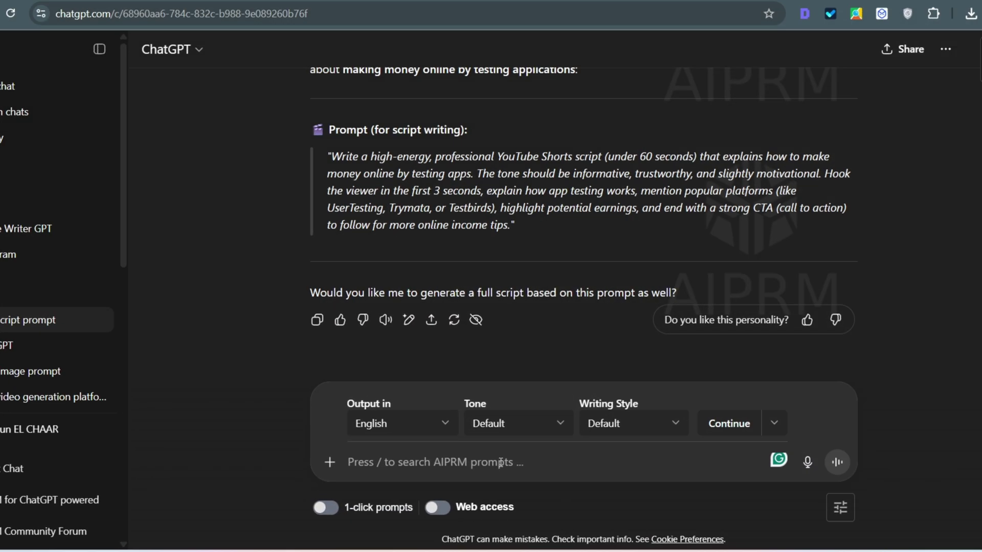
Ask ChatGPT for professional feedback on the two AI script responses and copy its paragraph.
type("I got a respo")
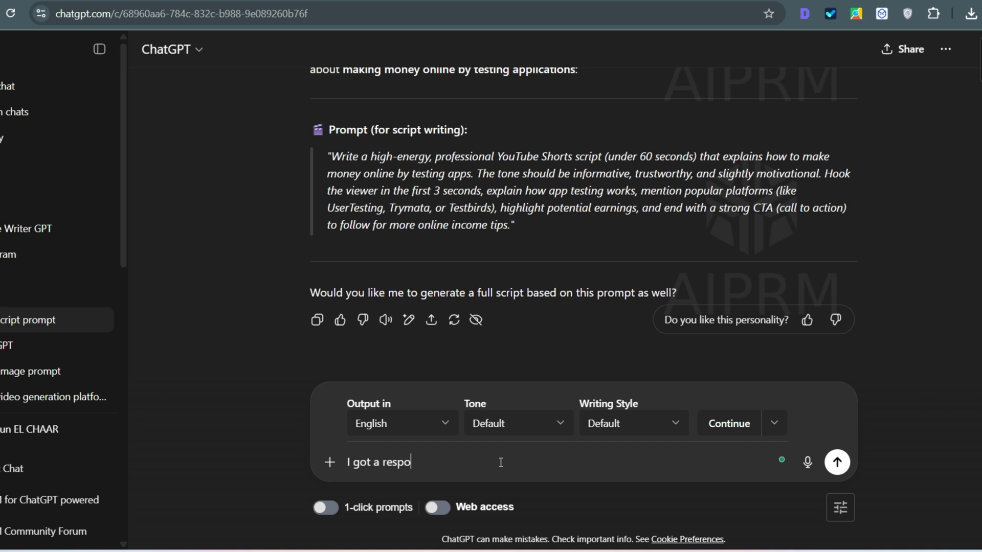
type("nse from 2 AI models about the above script an")
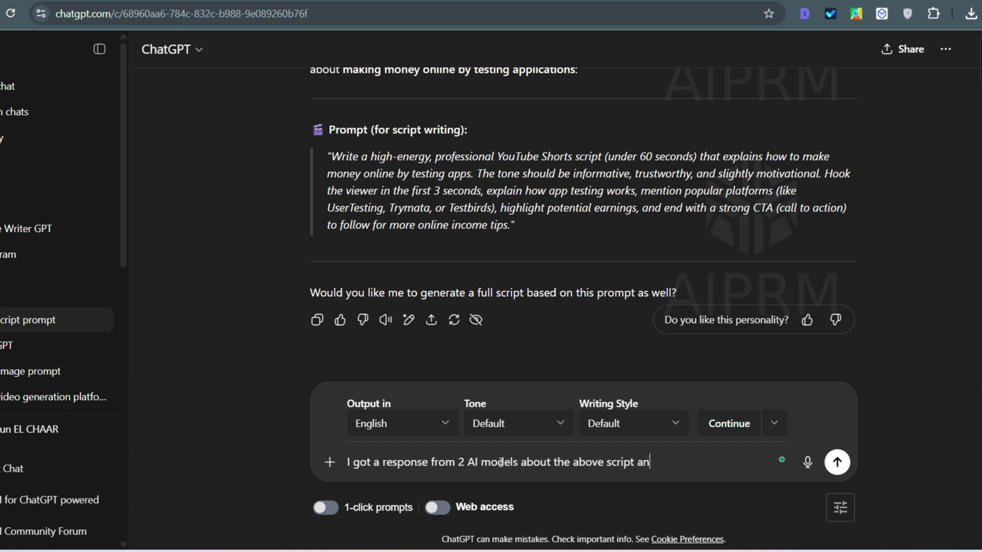
type("d need to submit a professiona")
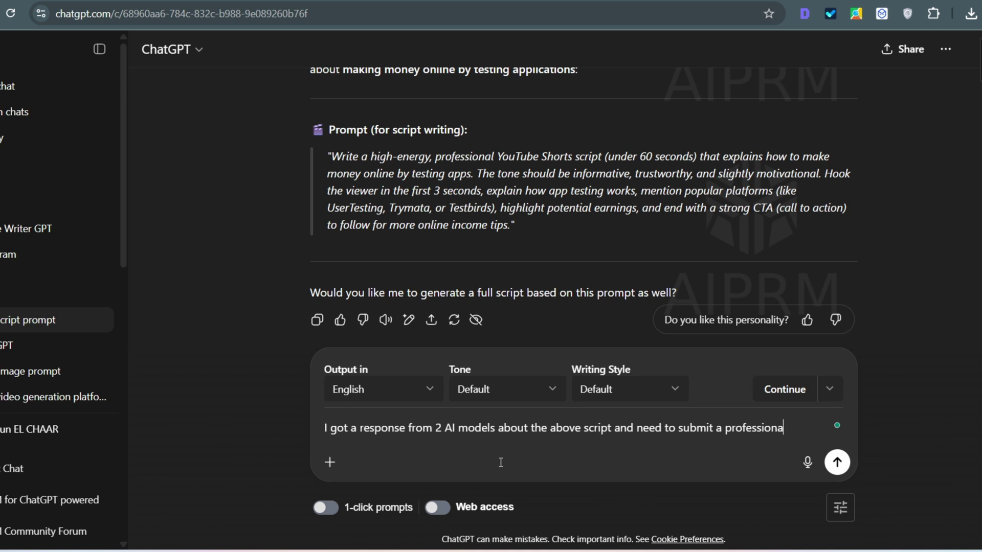
type("l feedback for the best answer.")
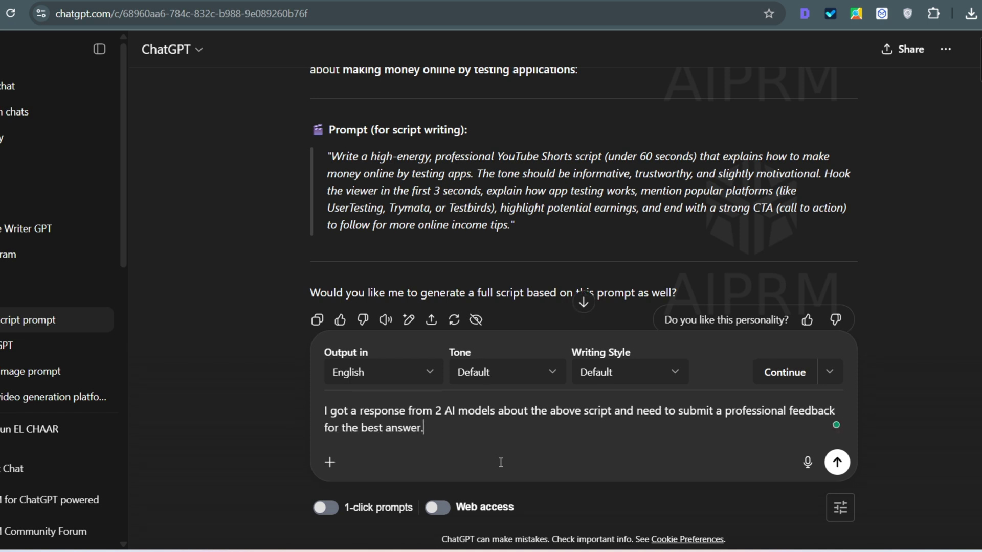
type(" Provide me a professional feedback for one who gave me a response on target")
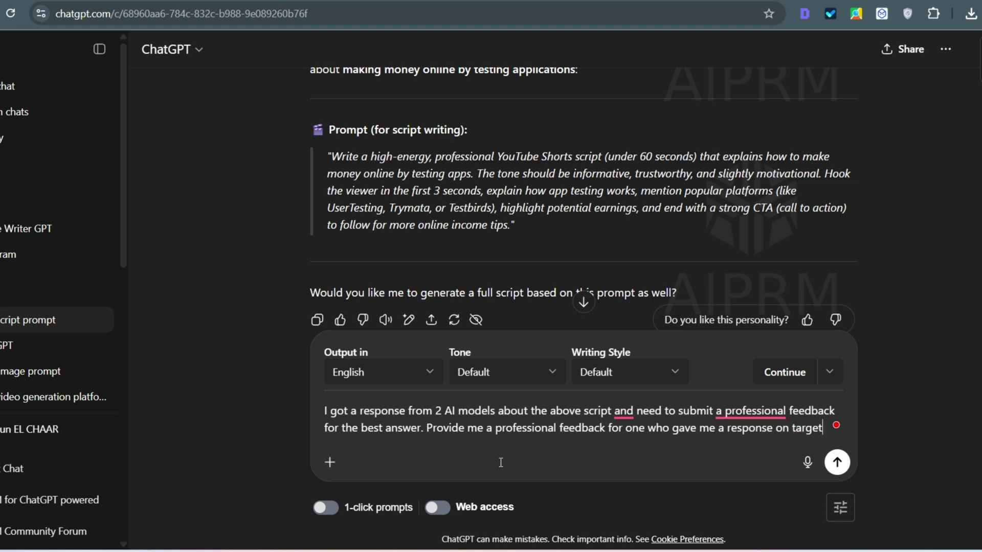
key("Return")
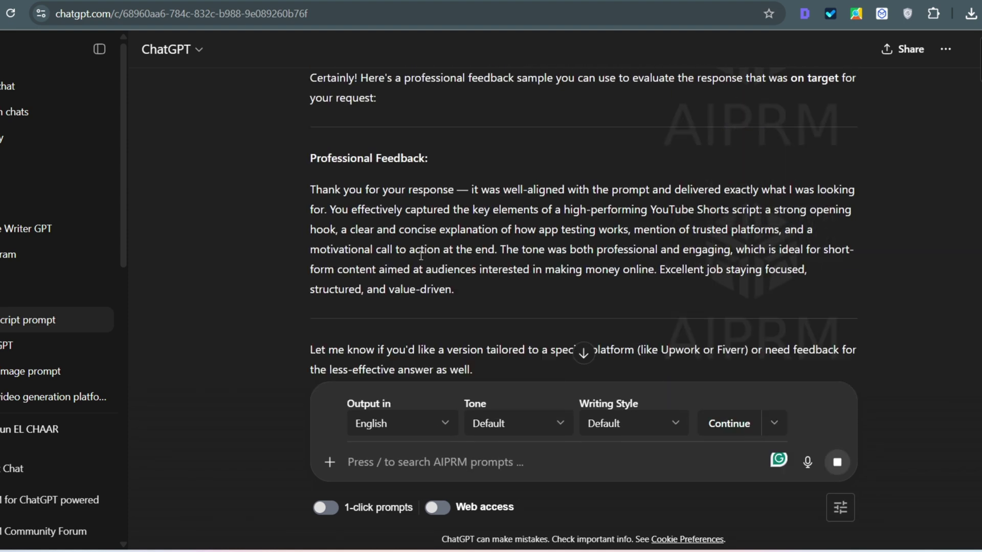
left_click_drag(454, 291, 310, 189)
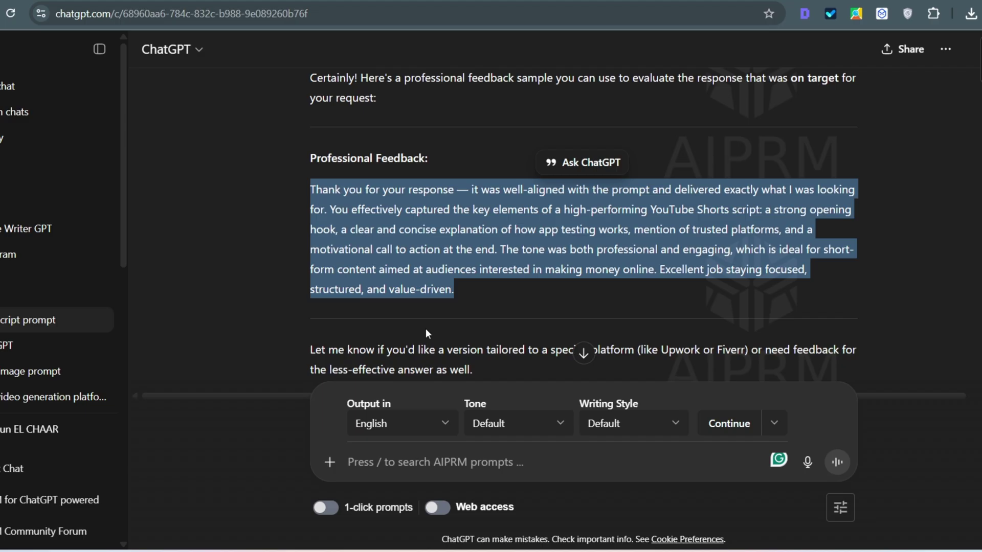
key("ctrl+c")
Paste the ChatGPT-written feedback into Yupp's feedback box and submit it.
left_click(592, 541)
left_click(585, 275)
right_click(582, 273)
left_click(625, 409)
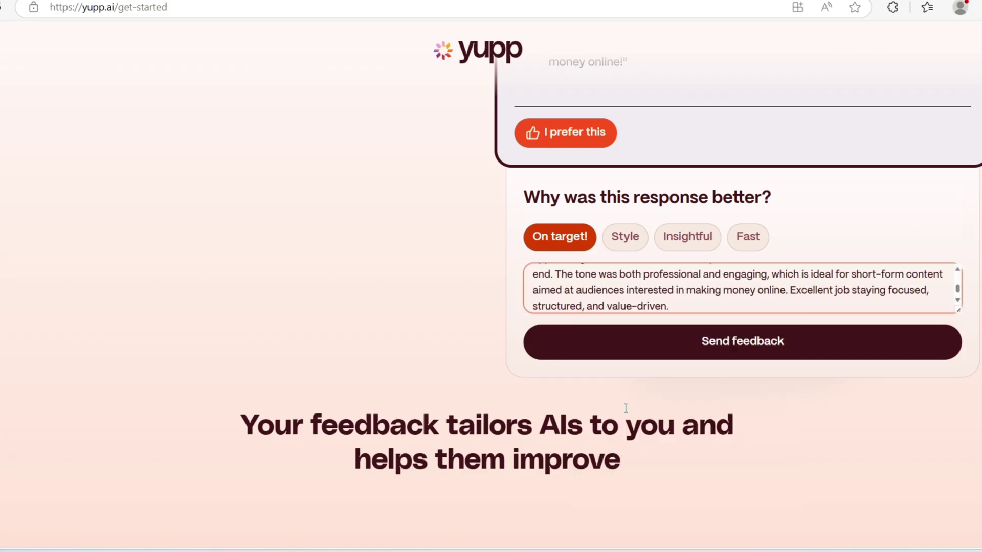
left_click(739, 348)
Scratch the reward card for 5,000 credits and check the earned credits on the profile.
left_click_drag(723, 368, 363, 313)
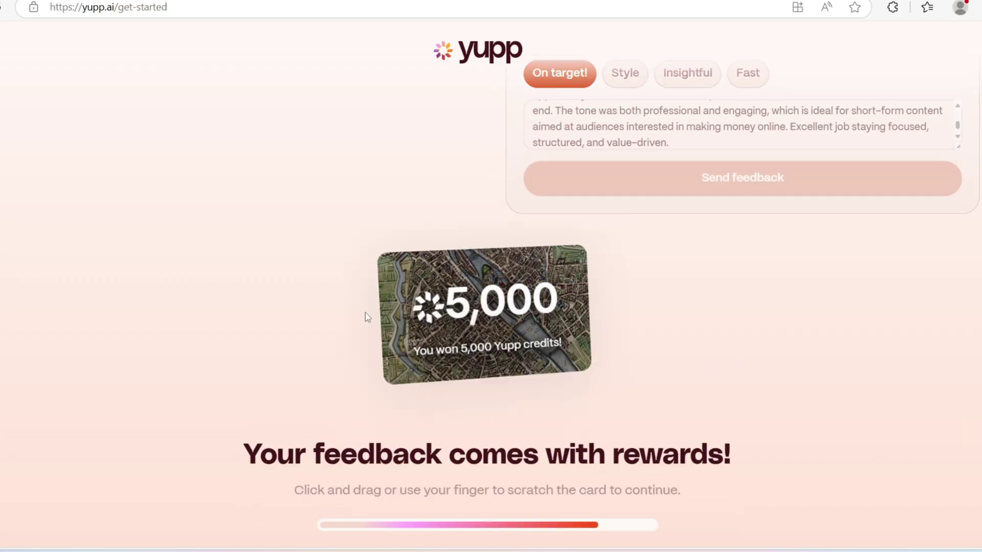
left_click(549, 422)
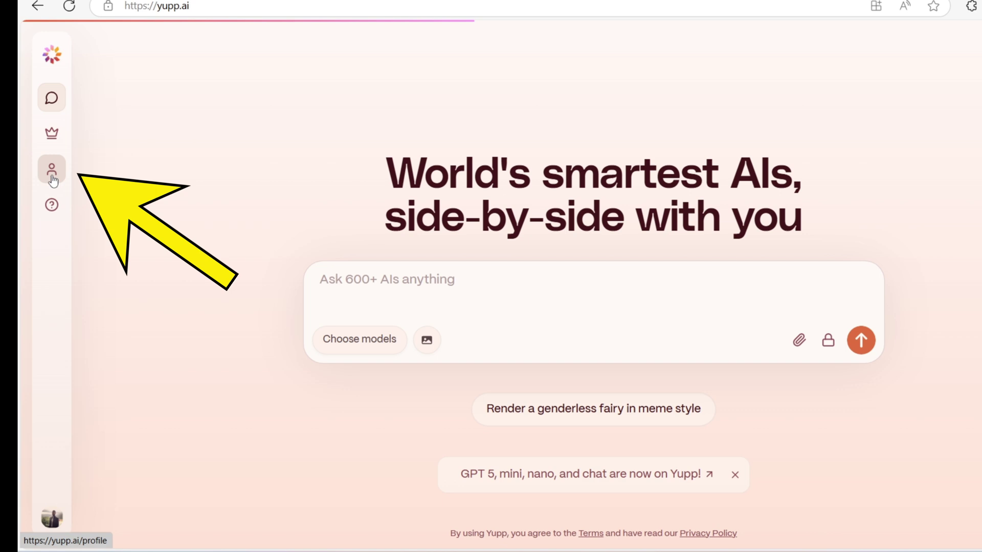
left_click(48, 168)
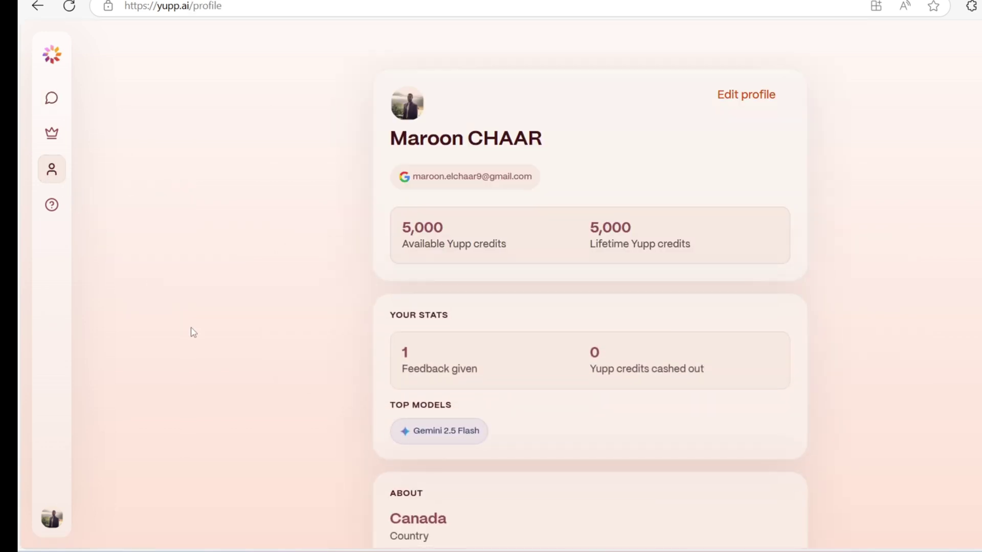